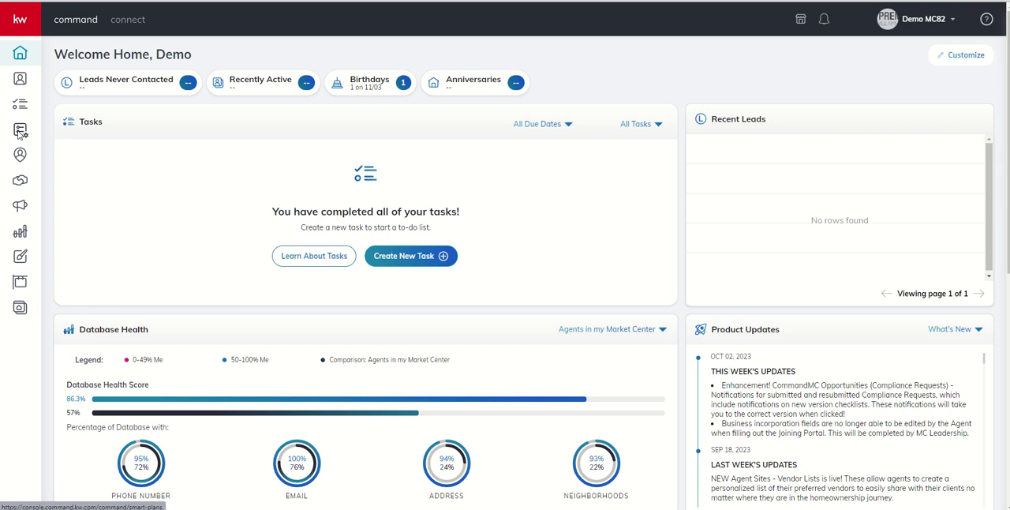
Step: Open the SmartPlans list and view the add-contacts dialog for My Open House Followup, closing it without adding anyone
{"action": "left_click", "coordinate": [21, 132]}
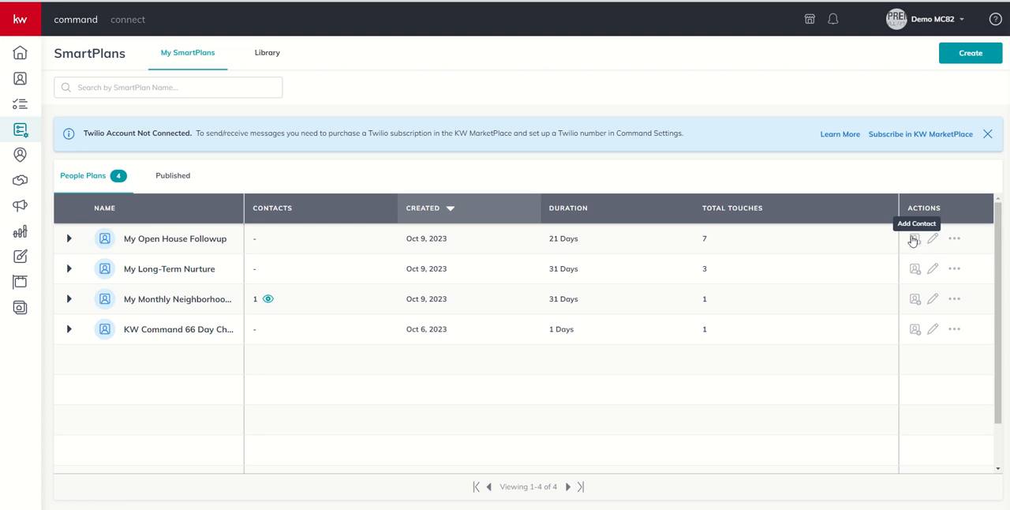
{"action": "left_click", "coordinate": [914, 241]}
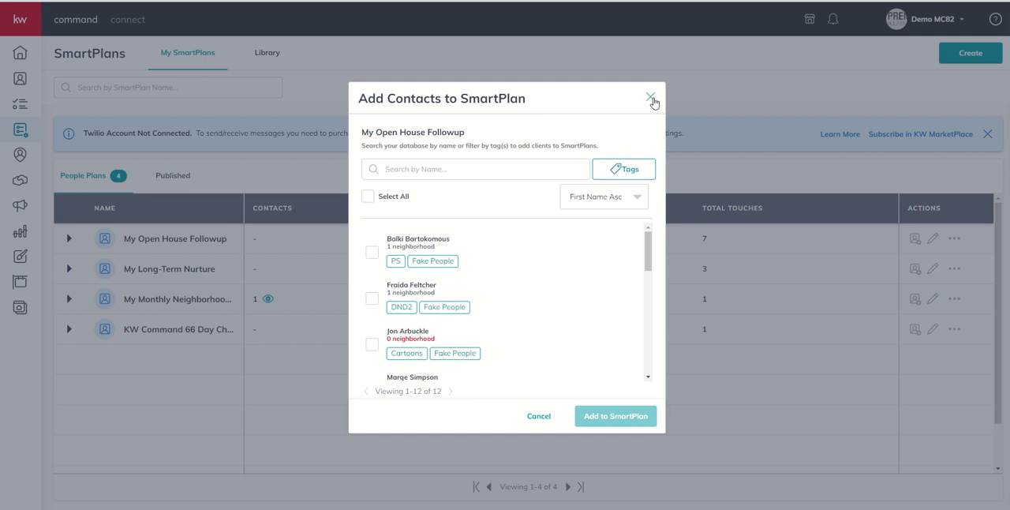
{"action": "left_click", "coordinate": [650, 97]}
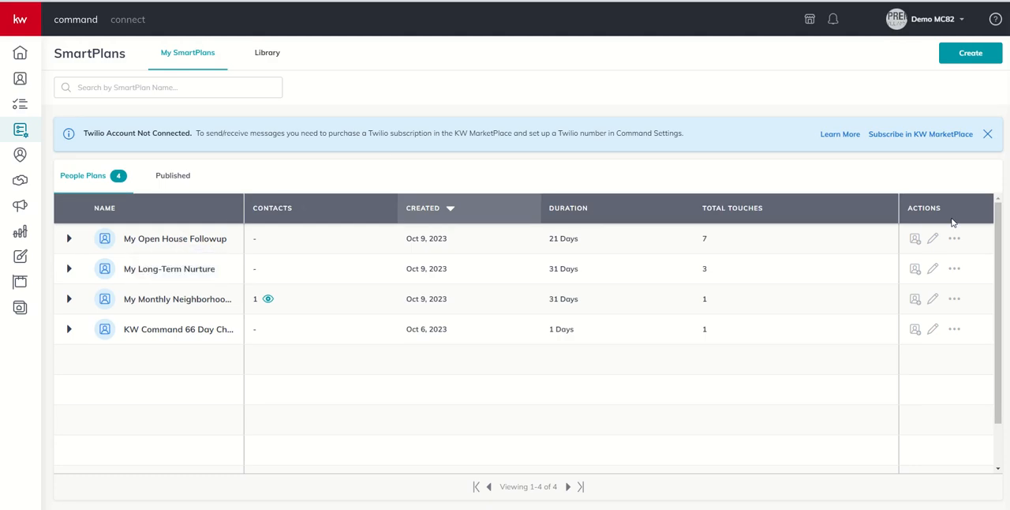
Step: Open My Open House Followup for editing and view its add-contacts dialog, closing it without adding anyone
{"action": "left_click", "coordinate": [931, 239]}
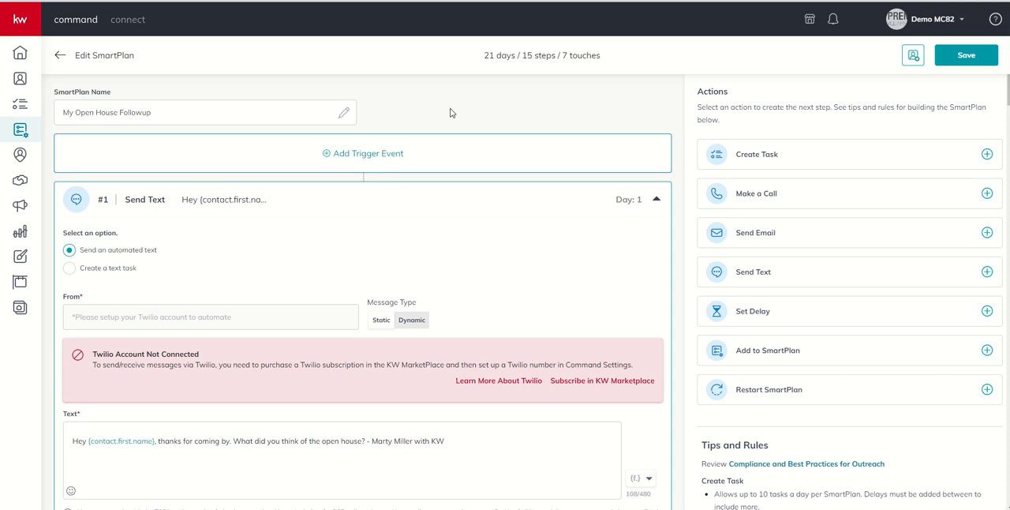
{"action": "left_click", "coordinate": [912, 57]}
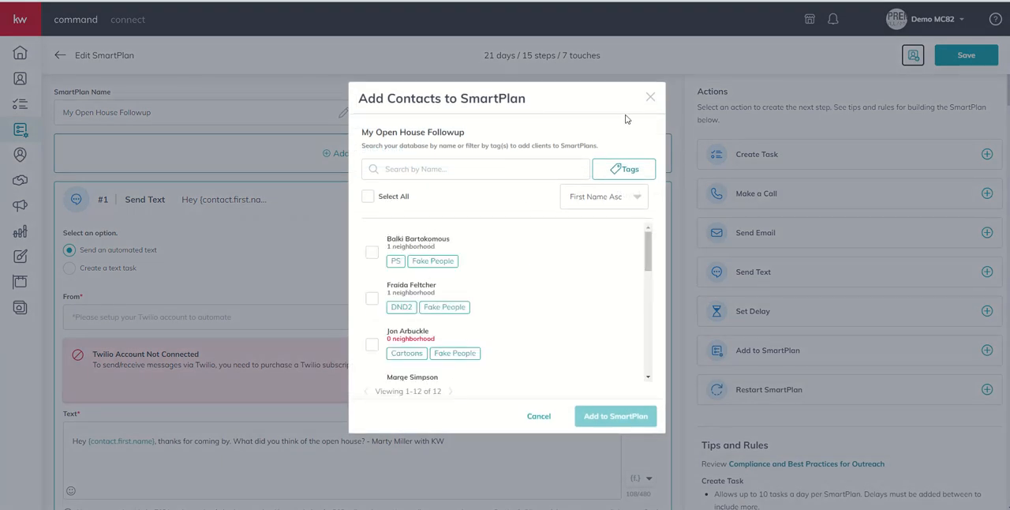
{"action": "left_click", "coordinate": [650, 97]}
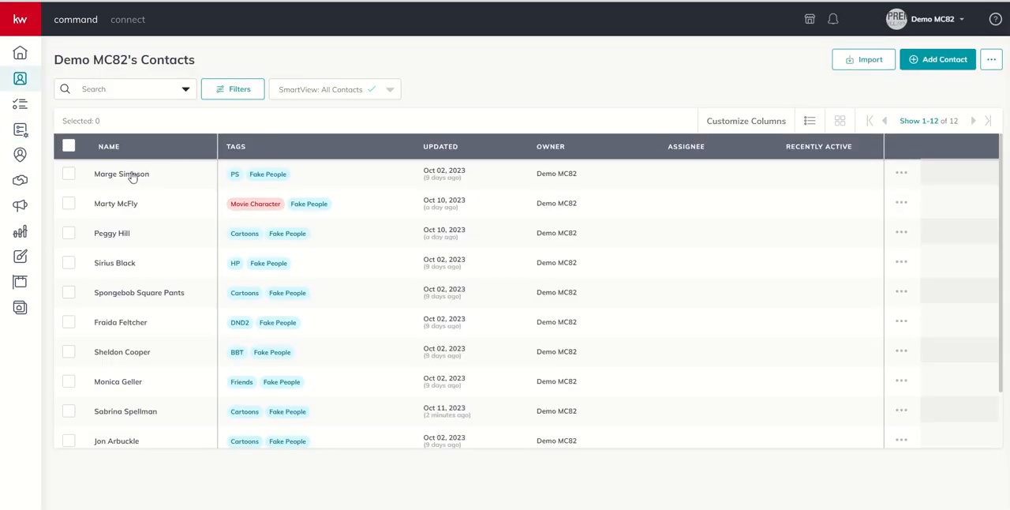
Step: Open the first contact's record and view the SmartPlans available to add that contact to, closing the choice without selecting one
{"action": "left_click", "coordinate": [130, 178]}
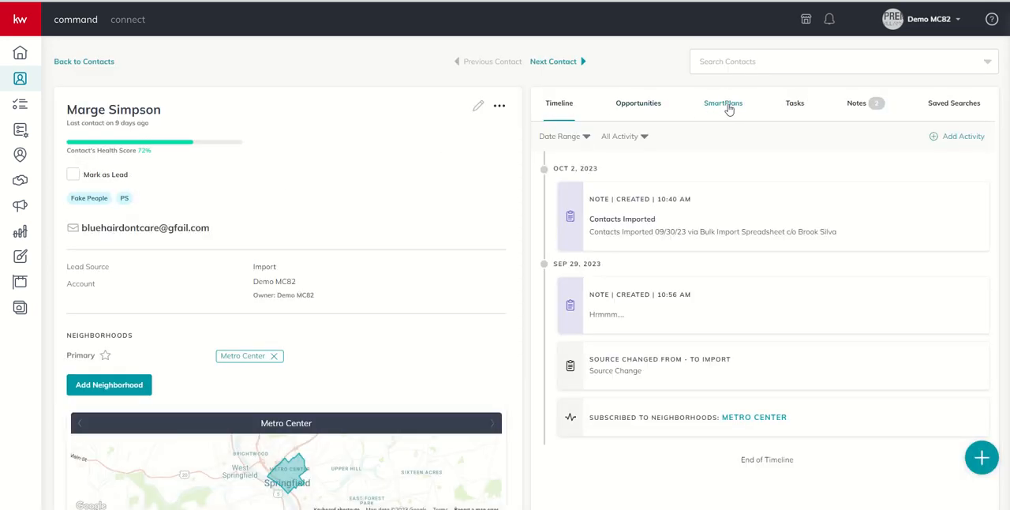
{"action": "left_click", "coordinate": [724, 107]}
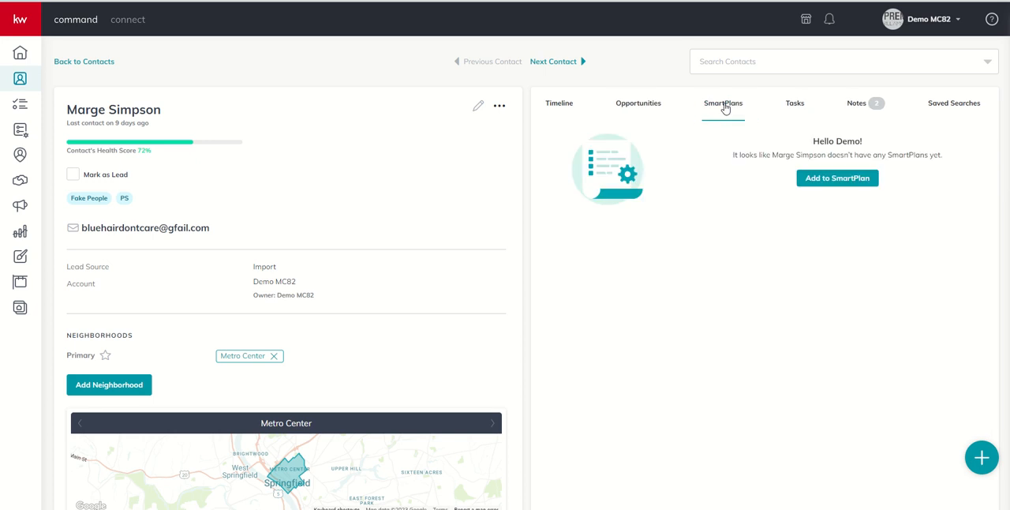
{"action": "left_click", "coordinate": [838, 179]}
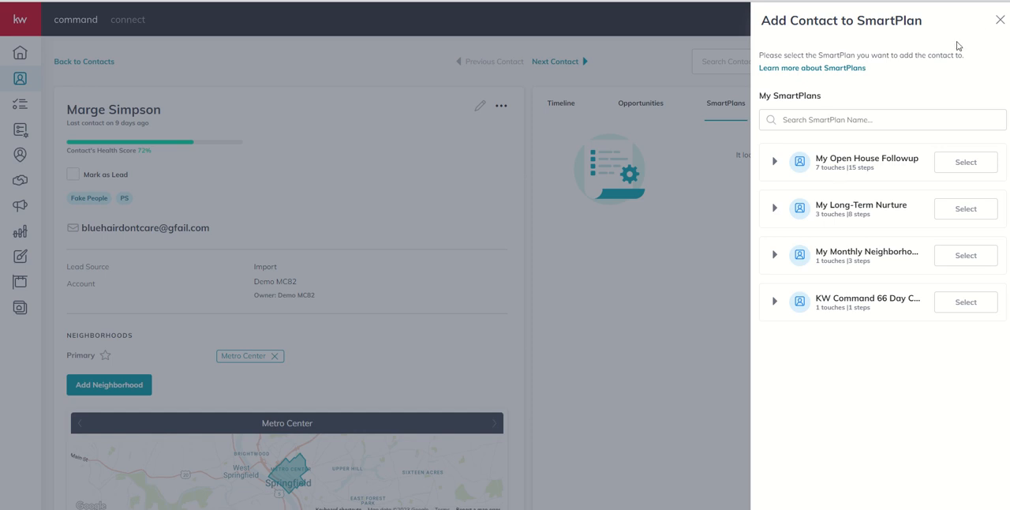
{"action": "left_click", "coordinate": [999, 20]}
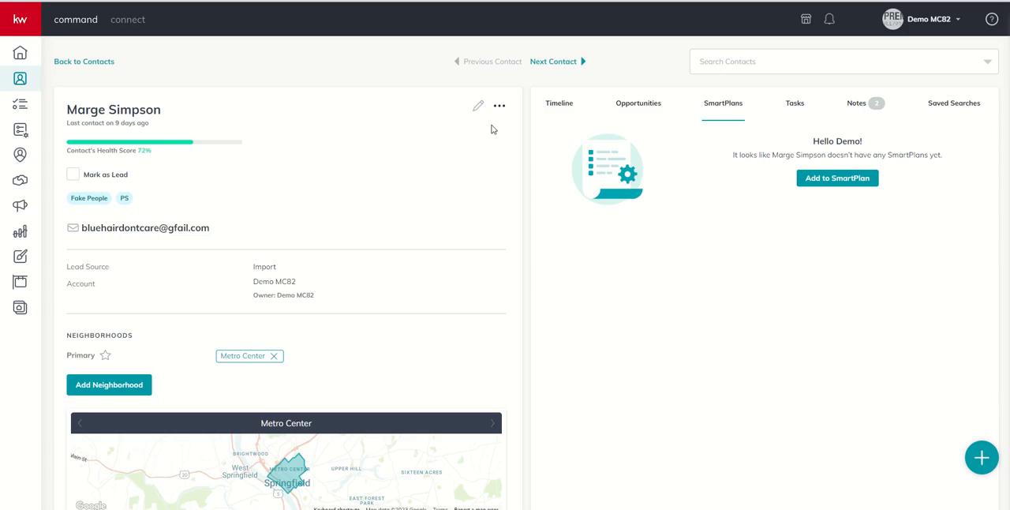
Step: Select the first three contacts in the contacts list and start adding them to My Open House Followup despite their contact errors
{"action": "left_click", "coordinate": [21, 82]}
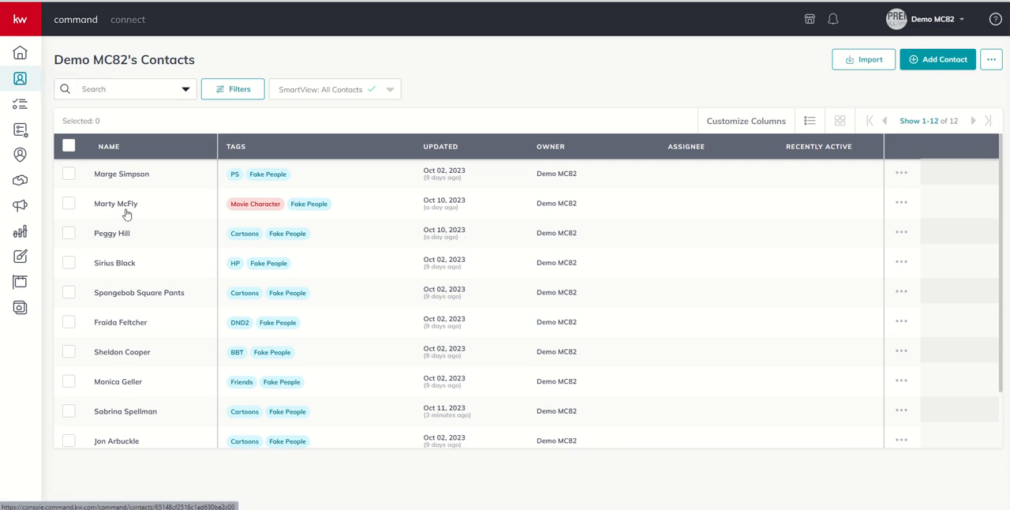
{"action": "left_click", "coordinate": [69, 174]}
{"action": "left_click", "coordinate": [69, 203]}
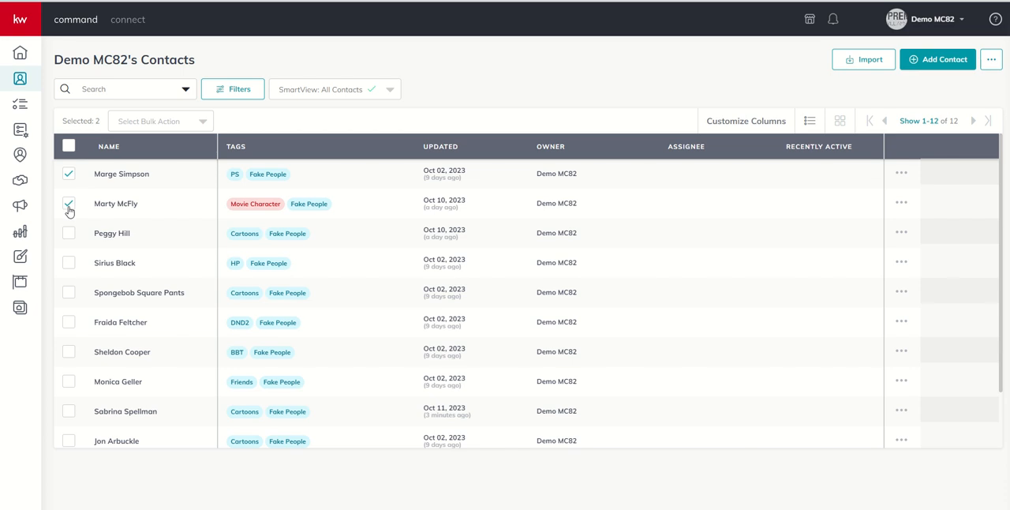
{"action": "left_click", "coordinate": [70, 234]}
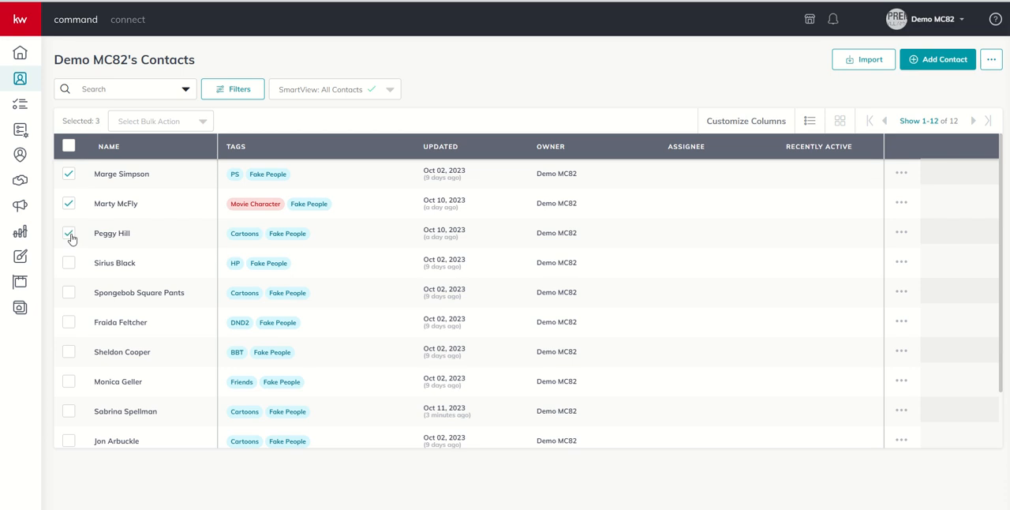
{"action": "left_click", "coordinate": [180, 128]}
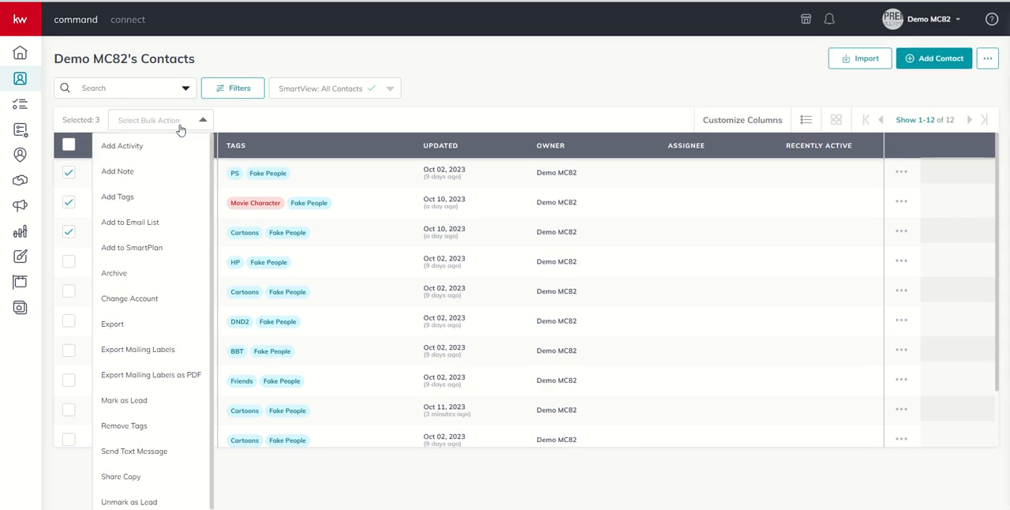
{"action": "left_click", "coordinate": [146, 249]}
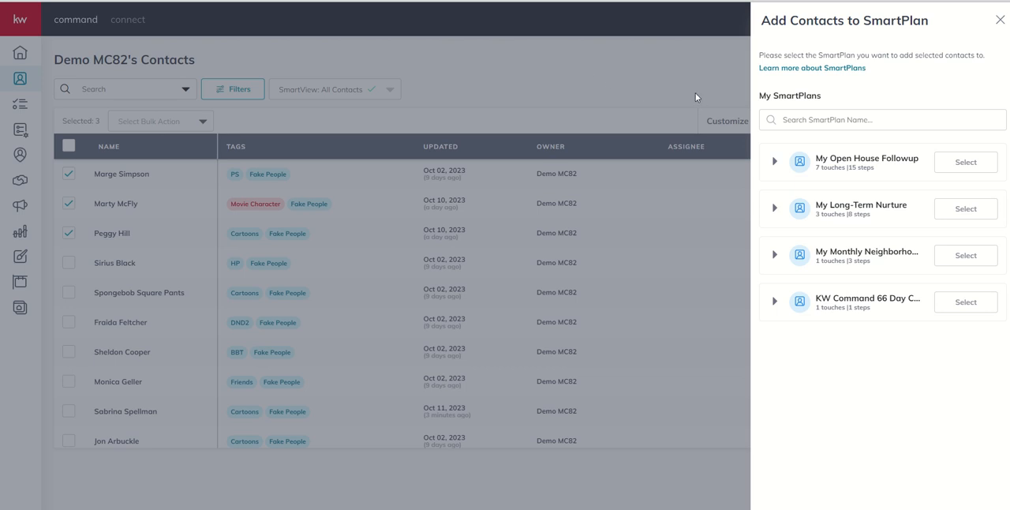
{"action": "left_click", "coordinate": [964, 163]}
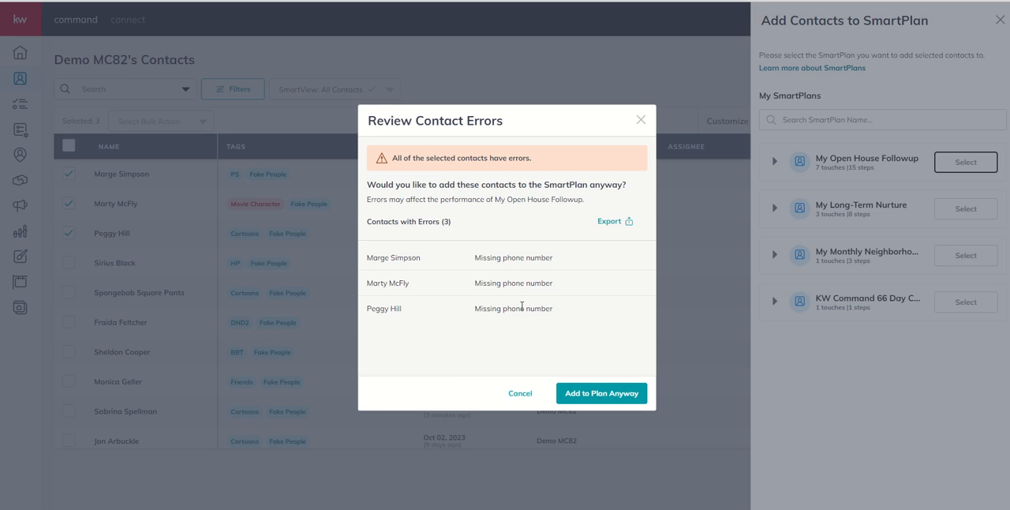
{"action": "left_click", "coordinate": [593, 393]}
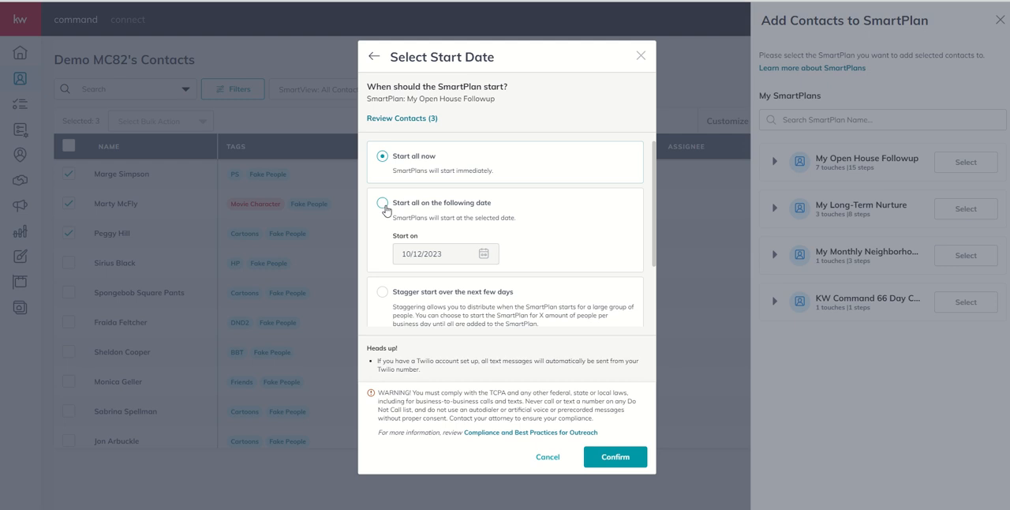
Step: Set the SmartPlan to start for all selected contacts on 10/31/2023
{"action": "left_click", "coordinate": [383, 205]}
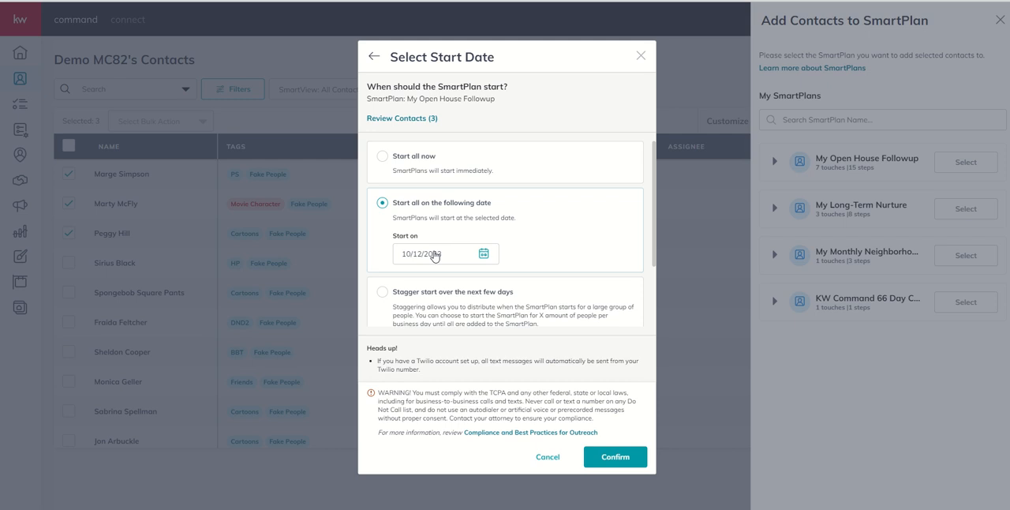
{"action": "left_click", "coordinate": [446, 259]}
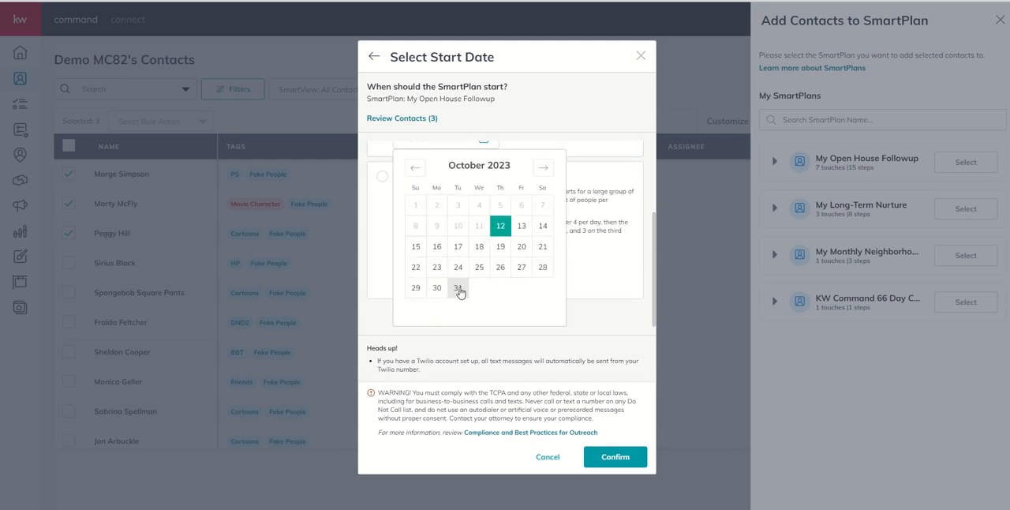
{"action": "left_click", "coordinate": [458, 287]}
{"action": "left_click", "coordinate": [555, 146]}
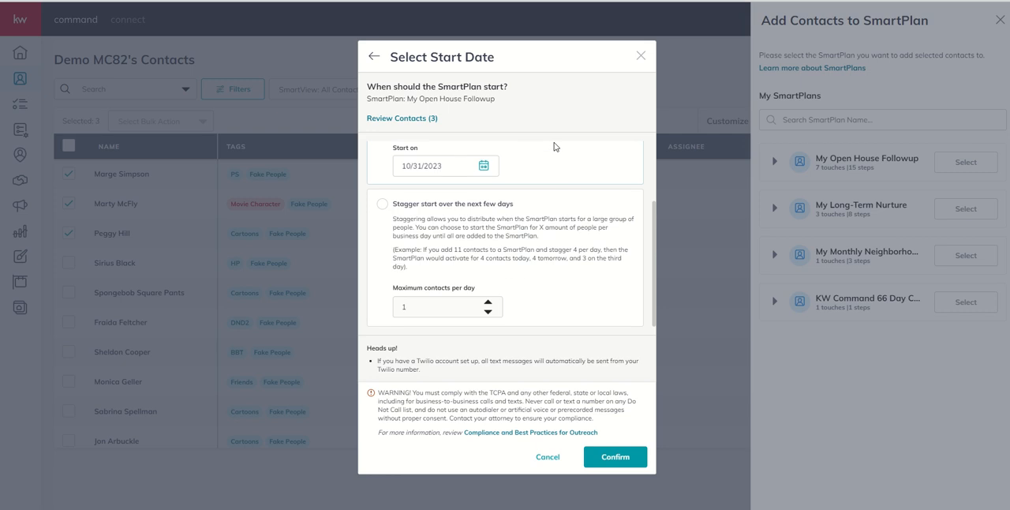
{"action": "scroll", "coordinate": [554, 147], "scroll_direction": "up", "scroll_amount": 2}
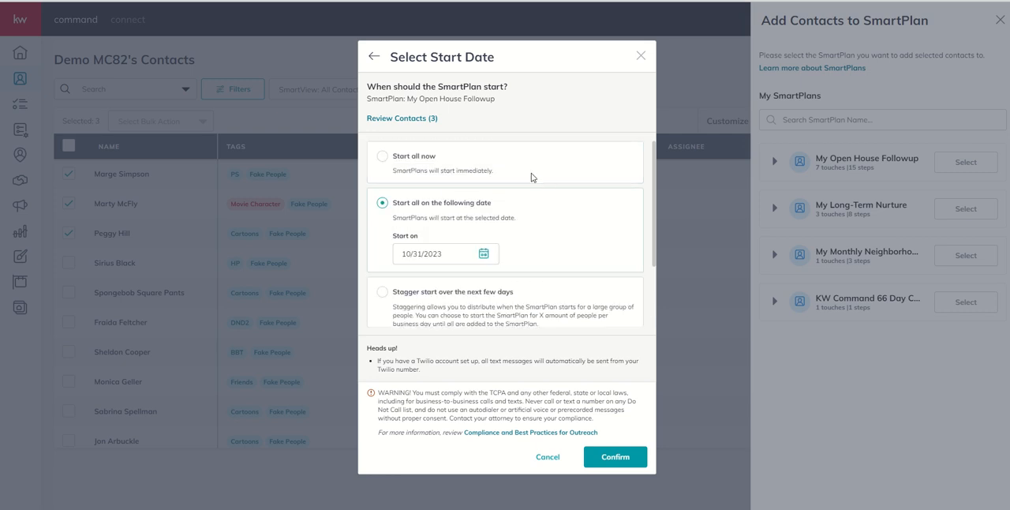
Step: Try a staggered start, adjusting the maximum contacts per day up to 3, and cancel adding the contacts to the SmartPlan
{"action": "scroll", "coordinate": [531, 176], "scroll_direction": "down", "scroll_amount": 2}
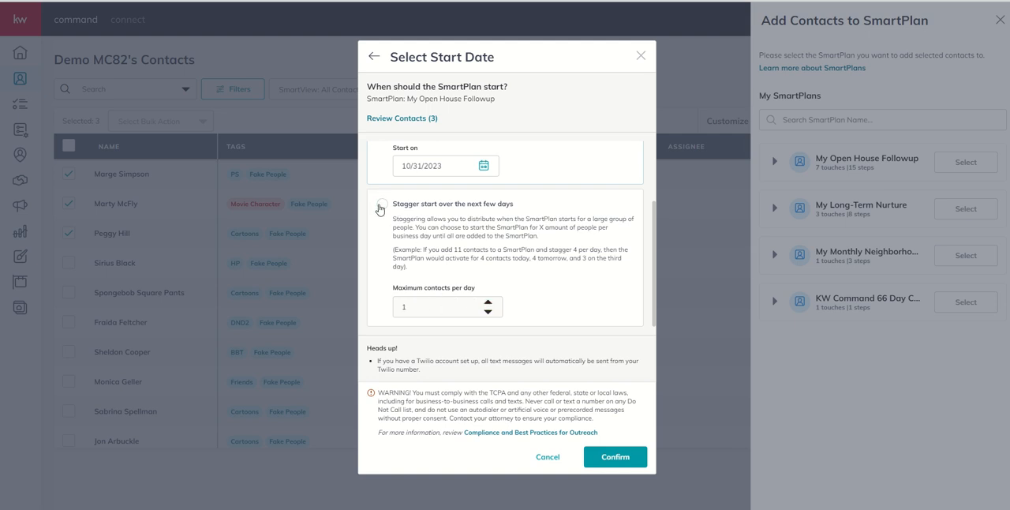
{"action": "left_click", "coordinate": [382, 204]}
{"action": "left_click", "coordinate": [487, 301]}
{"action": "left_click", "coordinate": [487, 301]}
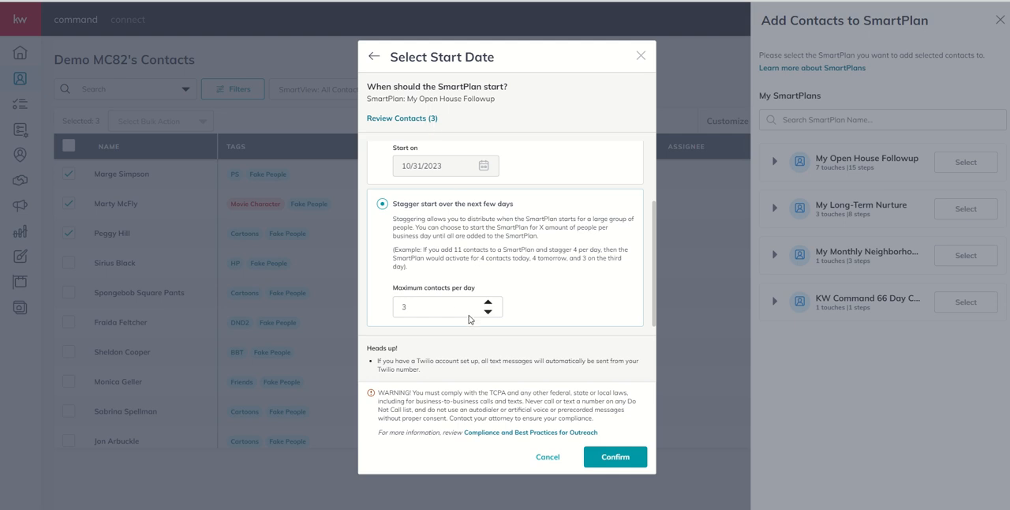
{"action": "left_click", "coordinate": [487, 313]}
{"action": "left_click", "coordinate": [640, 58]}
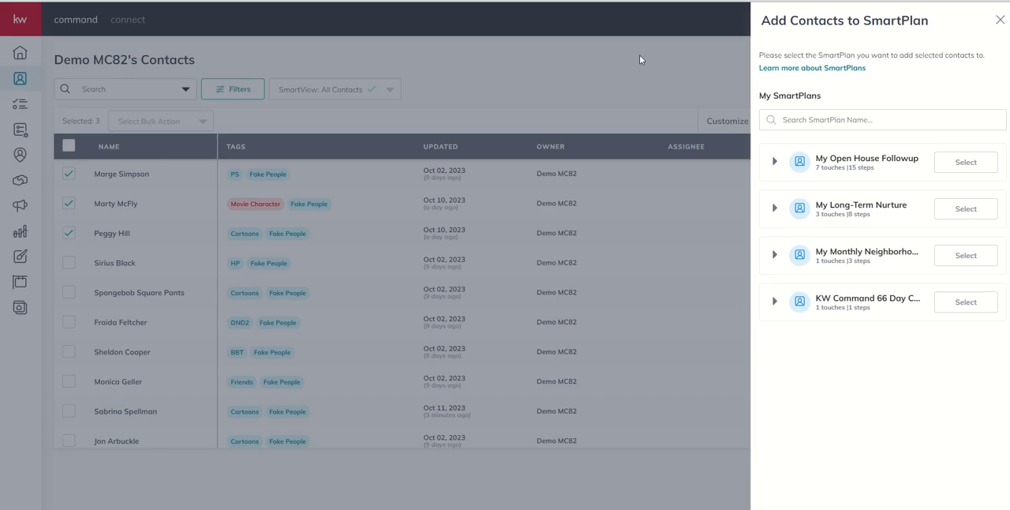
{"action": "left_click", "coordinate": [1000, 20]}
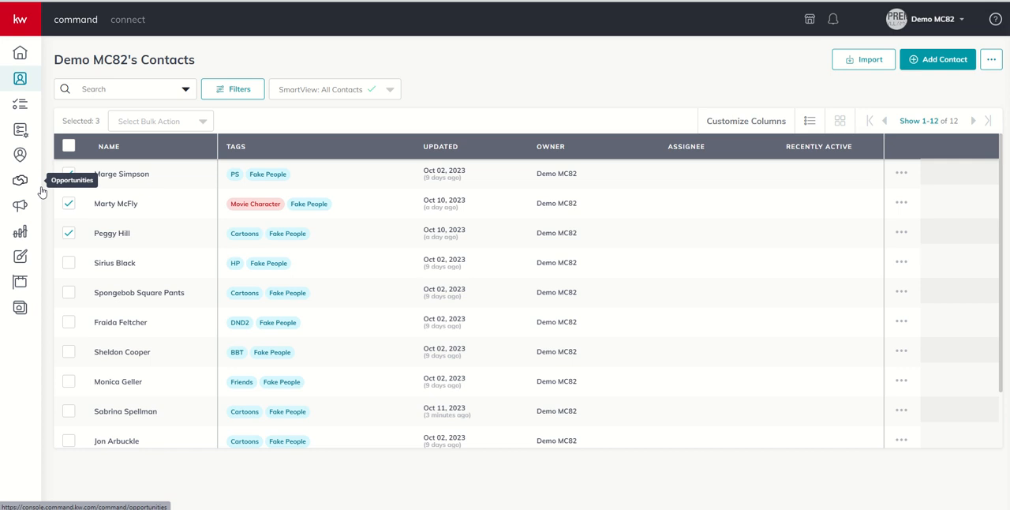
Step: Remove all contacts from the My Monthly Neighborhood Nurture SmartPlan and confirm the removal
{"action": "left_click", "coordinate": [20, 131]}
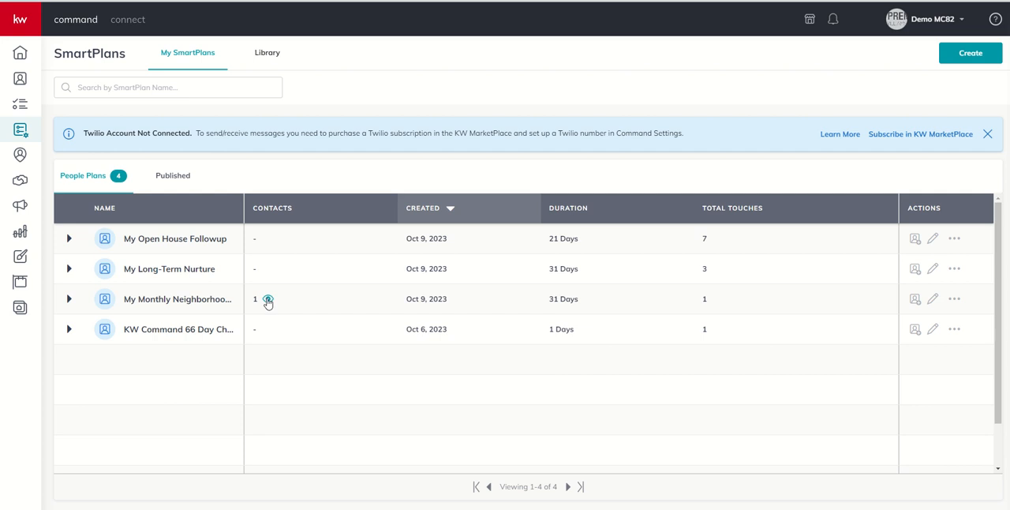
{"action": "left_click", "coordinate": [269, 300]}
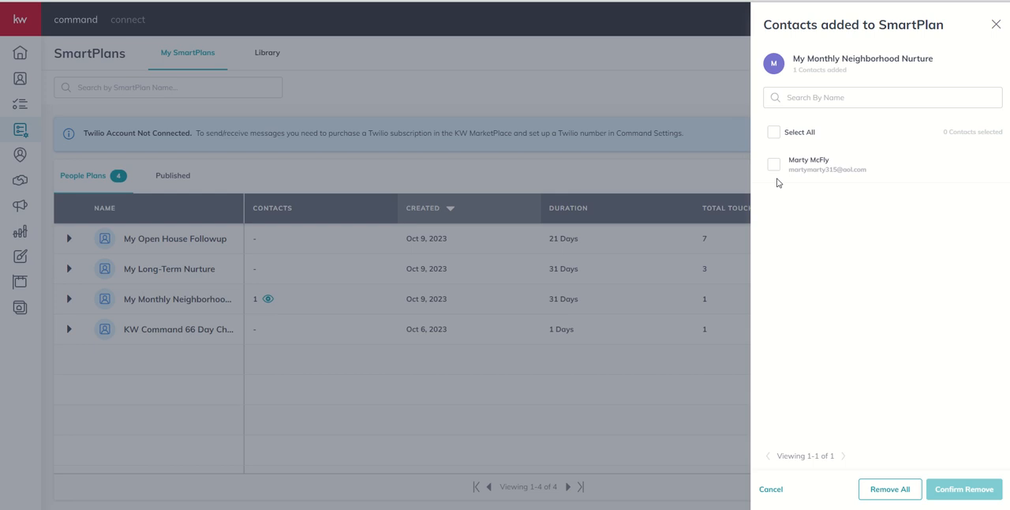
{"action": "left_click", "coordinate": [773, 136]}
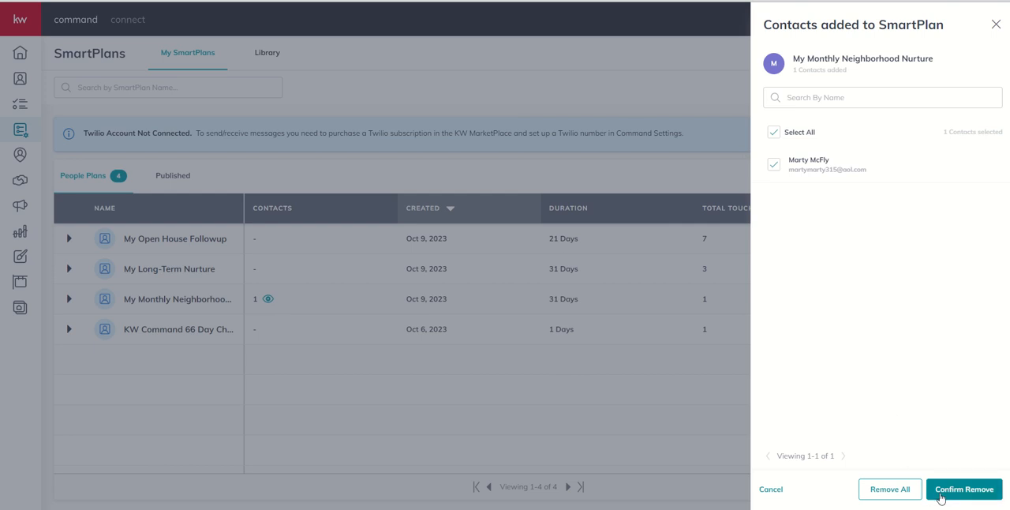
{"action": "left_click", "coordinate": [953, 494]}
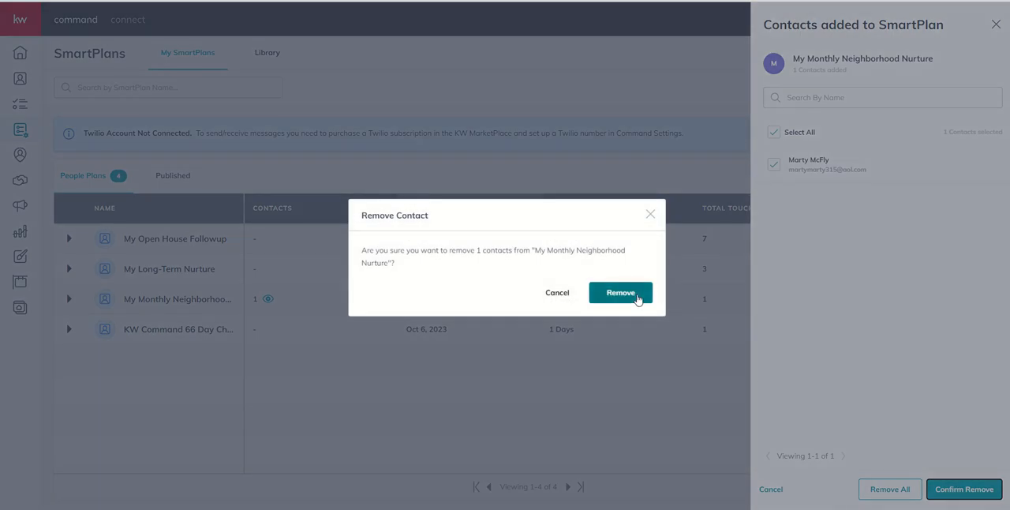
{"action": "left_click", "coordinate": [638, 296]}
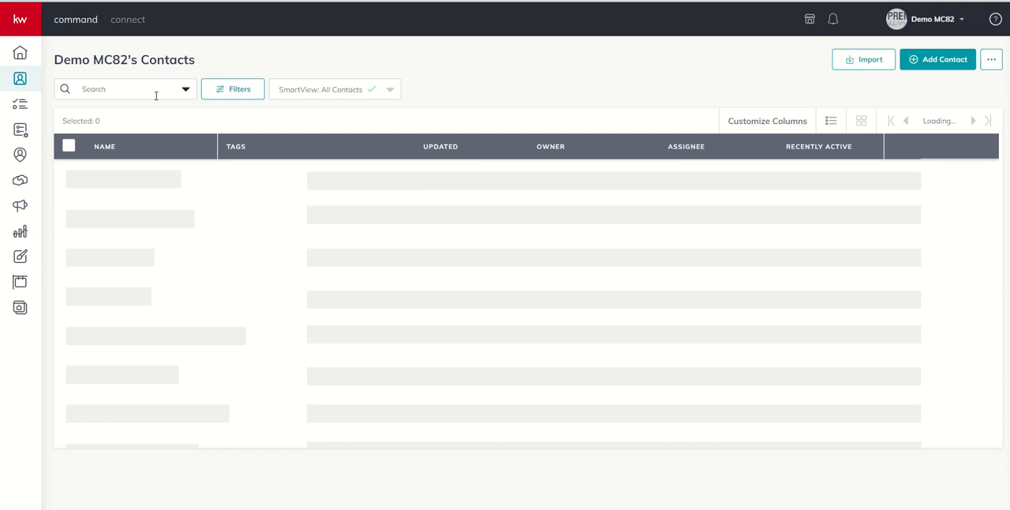
Step: Open the removed contact's record and filter the activity timeline to SmartPlans
{"action": "left_click", "coordinate": [130, 236]}
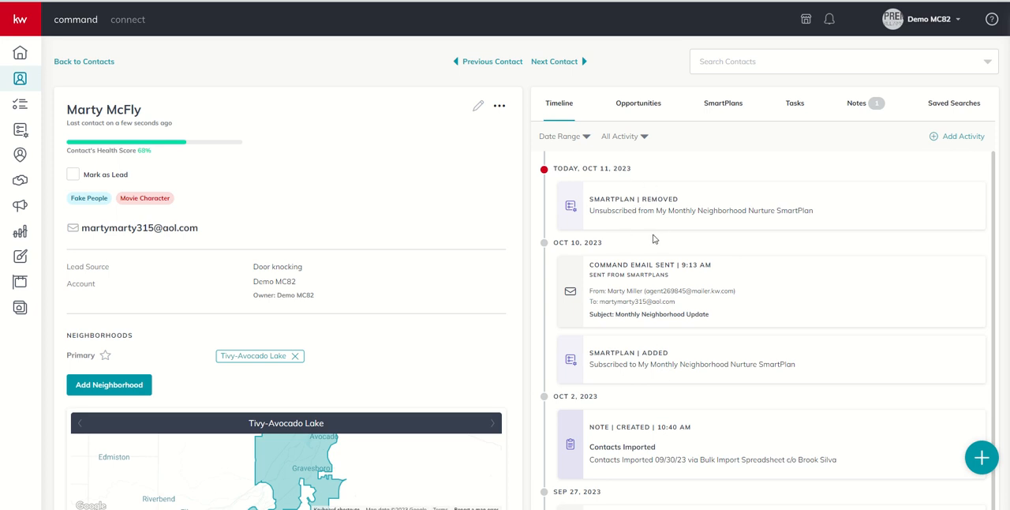
{"action": "scroll", "coordinate": [655, 231], "scroll_direction": "down", "scroll_amount": 1}
{"action": "scroll", "coordinate": [653, 235], "scroll_direction": "up", "scroll_amount": 1}
{"action": "left_click", "coordinate": [641, 140]}
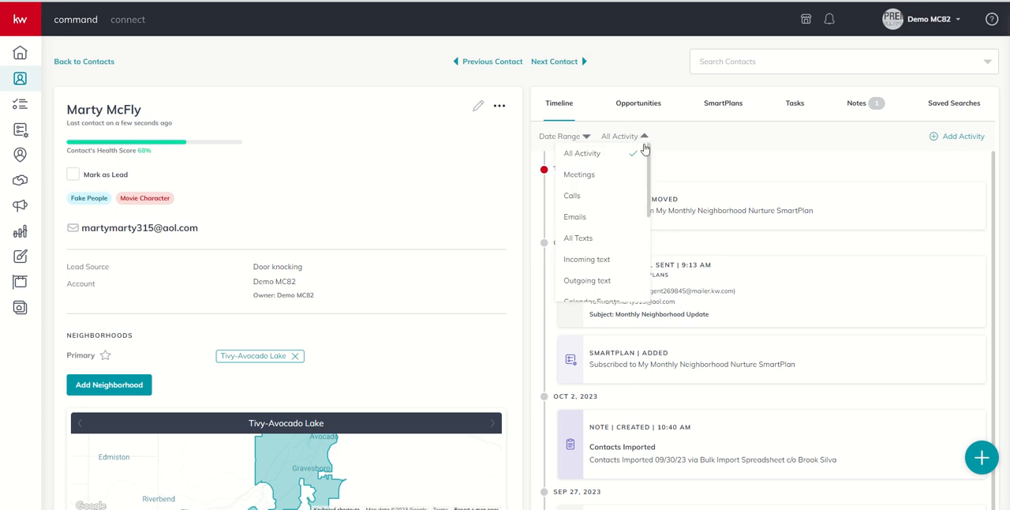
{"action": "scroll", "coordinate": [642, 157], "scroll_direction": "down", "scroll_amount": 3}
{"action": "scroll", "coordinate": [641, 162], "scroll_direction": "down", "scroll_amount": 1}
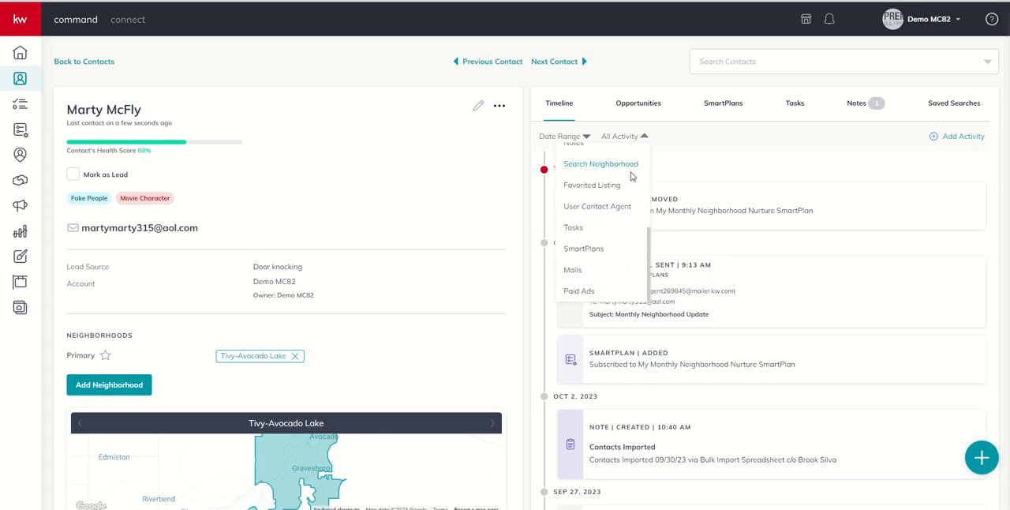
{"action": "left_click", "coordinate": [583, 249]}
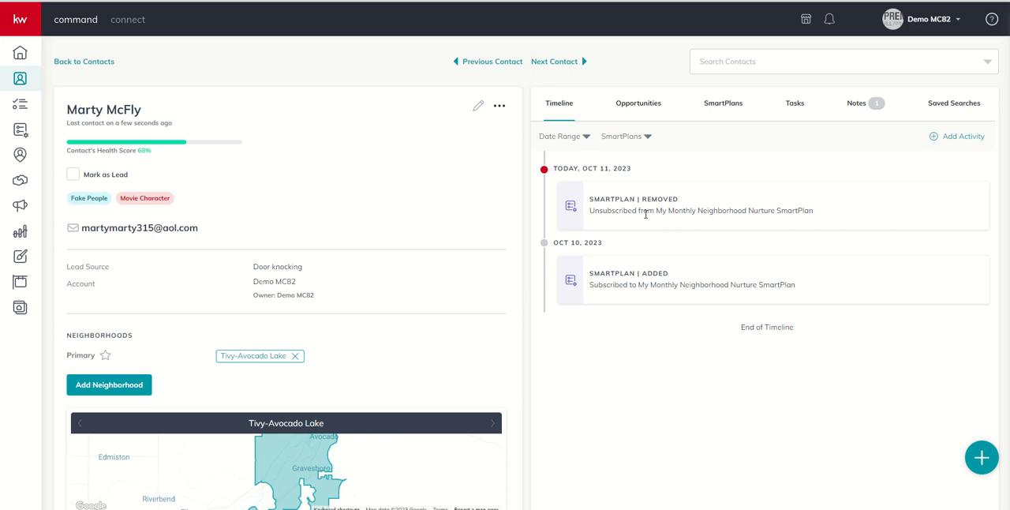